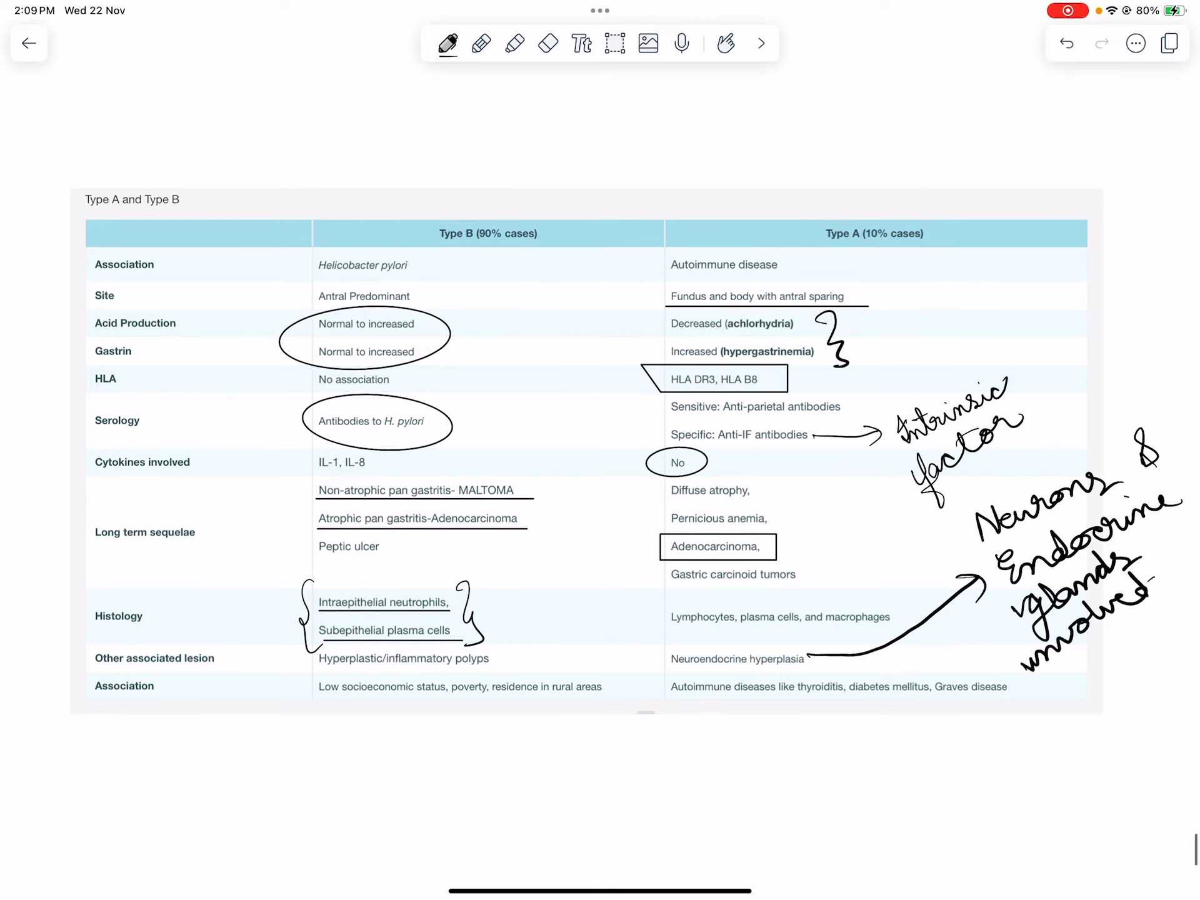
pyautogui.scroll(-3, 600, 469)
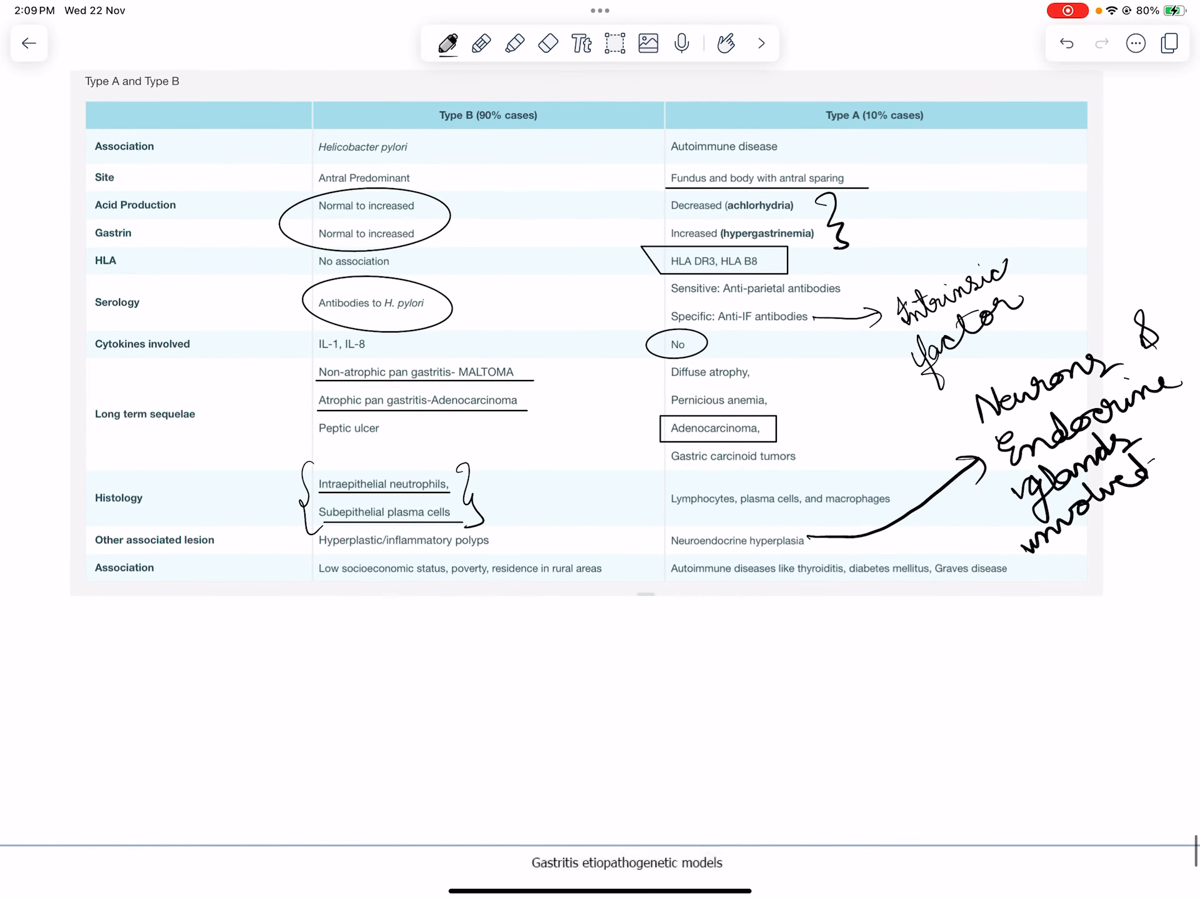
pyautogui.scroll(1, 599, 469)
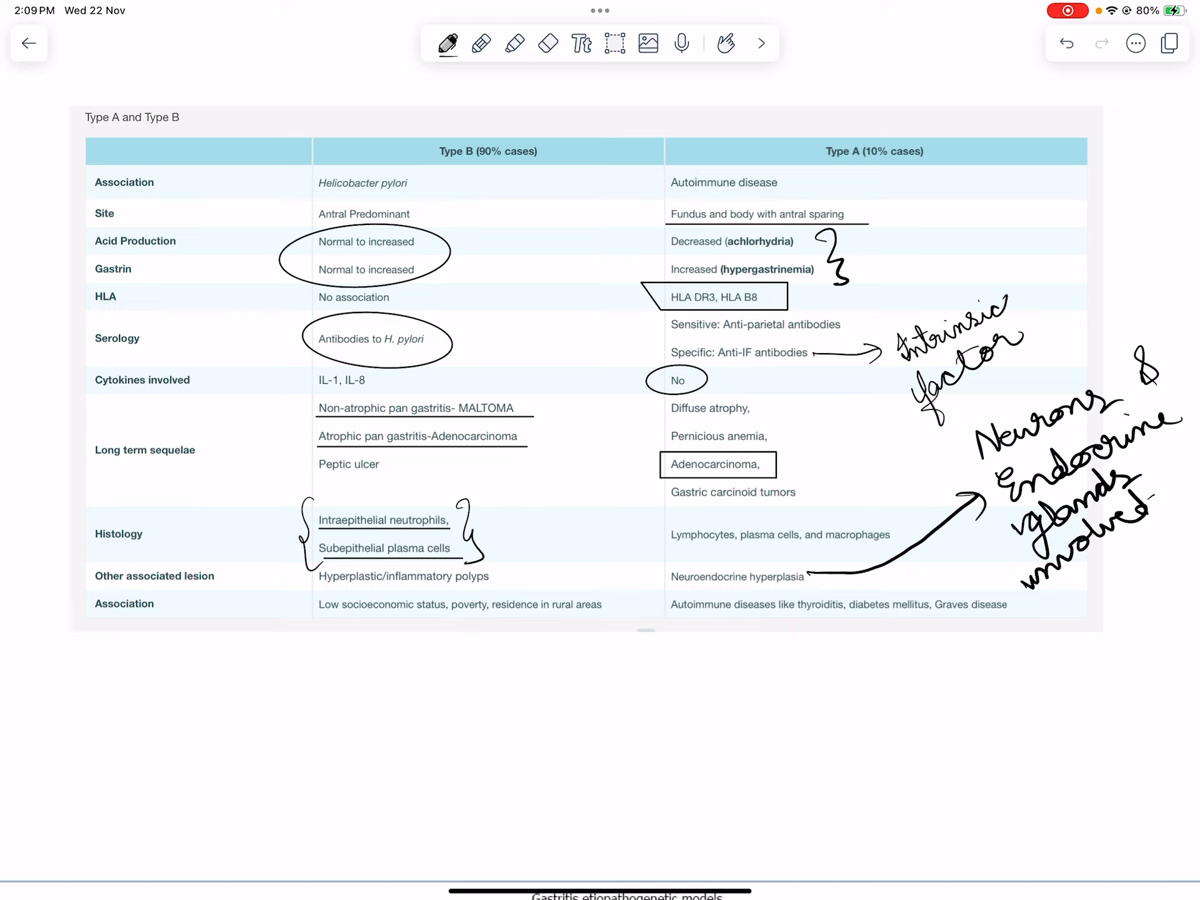
# - Sketch a stomach outline with upper curve, left body and pylorus end below the table
pyautogui.moveTo(781, 639)
pyautogui.mouseDown()
pyautogui.moveTo(782, 690)
pyautogui.moveTo(801, 692)
pyautogui.mouseUp()
pyautogui.moveTo(800, 680)
pyautogui.mouseDown()
pyautogui.moveTo(839, 684)
pyautogui.moveTo(758, 801)
pyautogui.mouseUp()
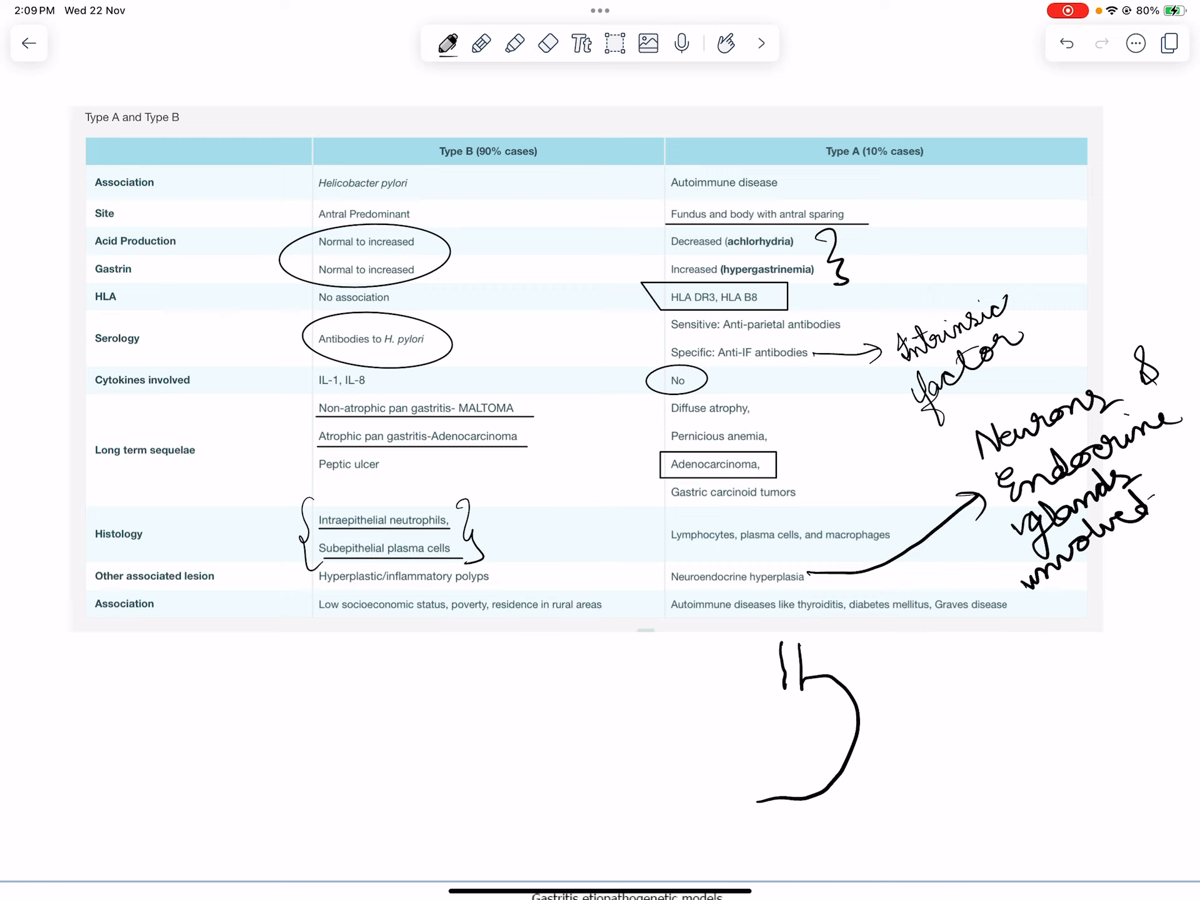
pyautogui.moveTo(779, 683)
pyautogui.mouseDown()
pyautogui.moveTo(764, 722)
pyautogui.moveTo(674, 806)
pyautogui.moveTo(761, 796)
pyautogui.moveTo(741, 827)
pyautogui.mouseUp()
pyautogui.moveTo(667, 795); pyautogui.dragTo(694, 824)
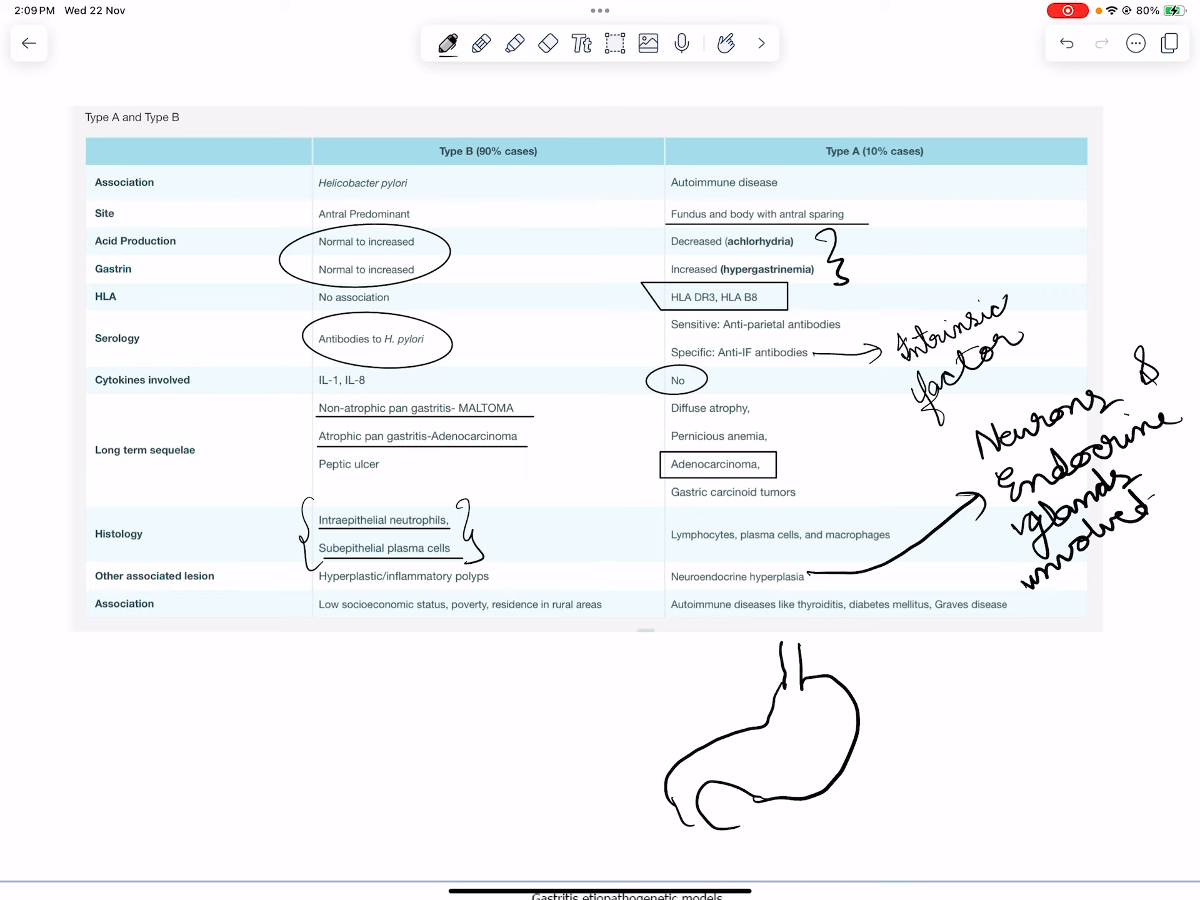
# - In red ink, draw an arrow down into the stomach and erase the mistaken 'gastrin' label
pyautogui.click(448, 44)
pyautogui.click(604, 81)
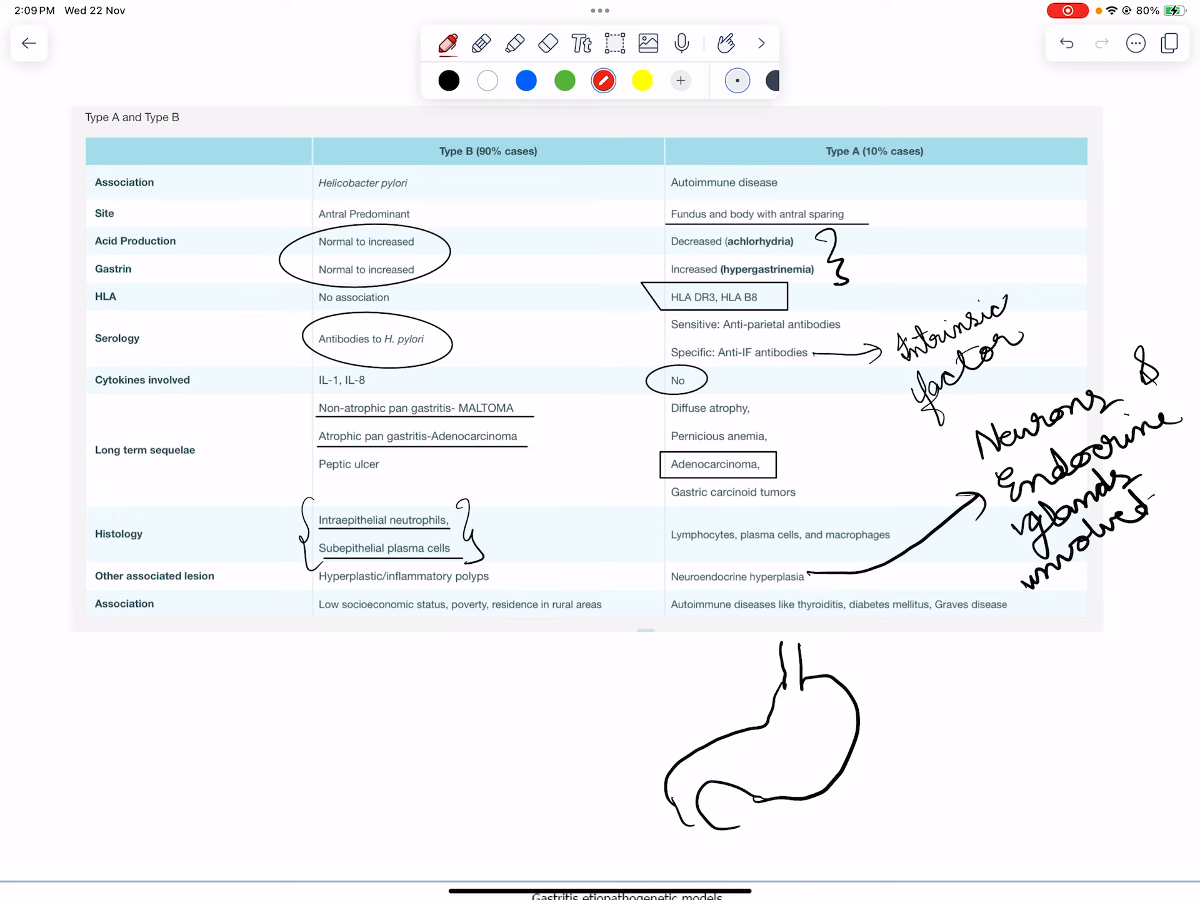
pyautogui.click(898, 81)
pyautogui.moveTo(788, 626)
pyautogui.mouseDown()
pyautogui.moveTo(806, 731)
pyautogui.moveTo(915, 651)
pyautogui.moveTo(1019, 646)
pyautogui.moveTo(990, 643)
pyautogui.mouseUp()
pyautogui.click(548, 44)
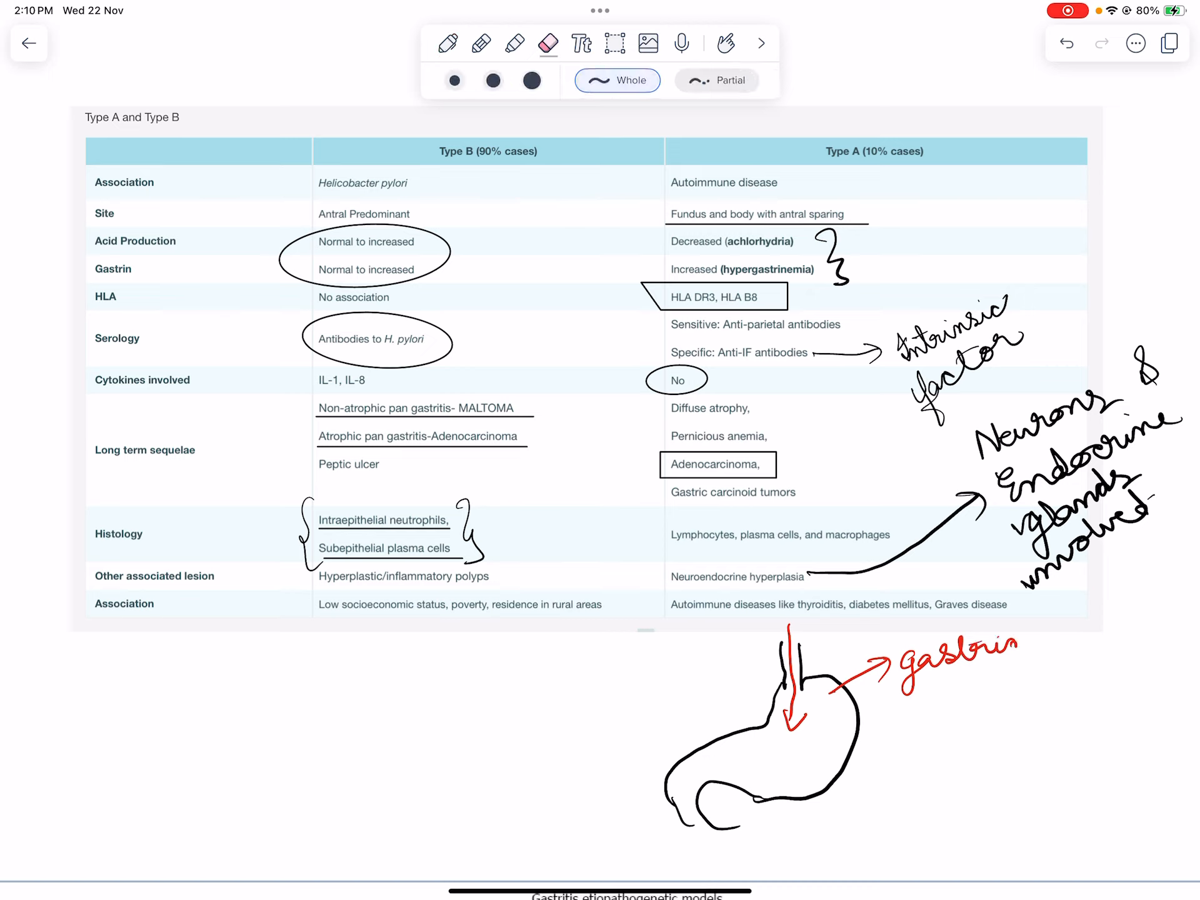
pyautogui.moveTo(905, 661); pyautogui.dragTo(1017, 651)
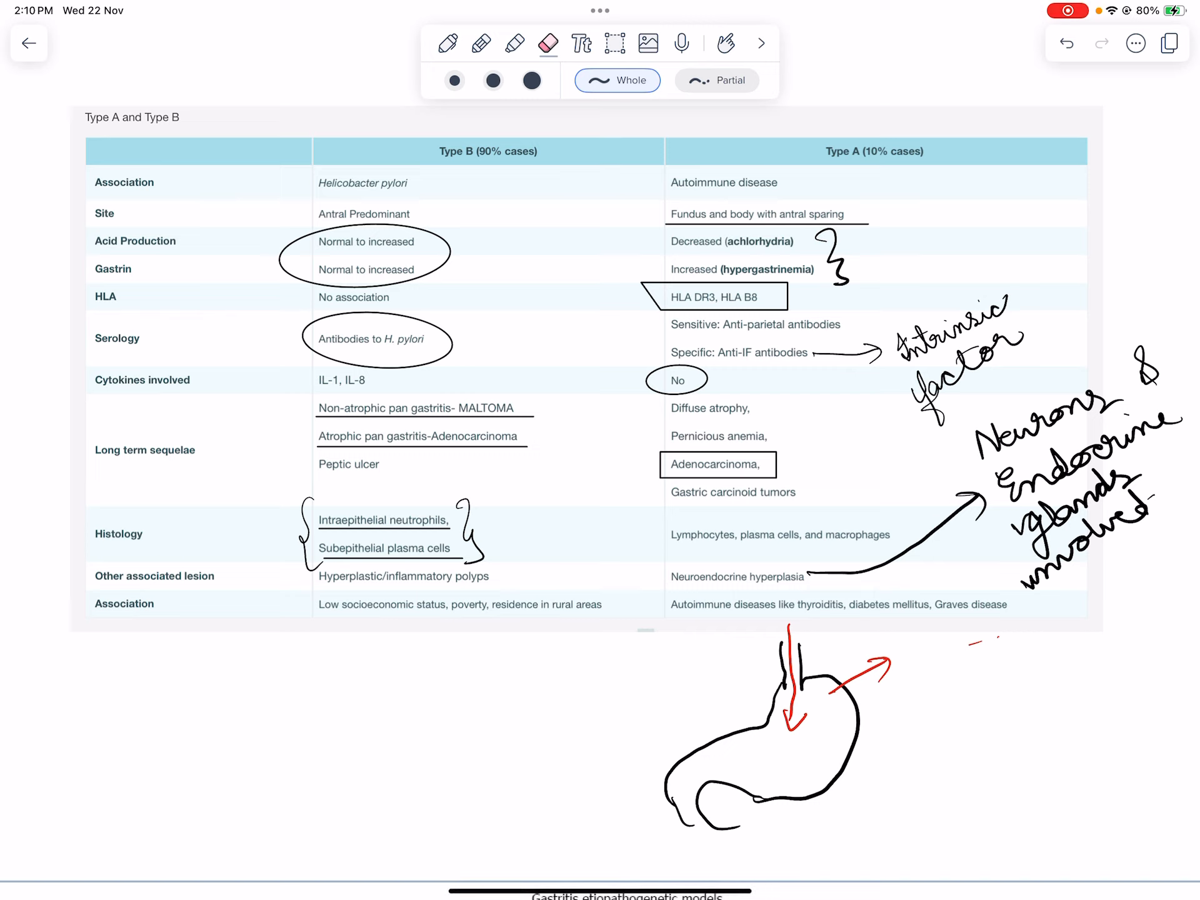
# - Write 'fundic' beside the red arrow, mark the stomach body and shade a red wedge on its lower part
pyautogui.click(447, 43)
pyautogui.moveTo(907, 637)
pyautogui.mouseDown()
pyautogui.moveTo(924, 679)
pyautogui.moveTo(975, 648)
pyautogui.moveTo(1030, 652)
pyautogui.mouseUp()
pyautogui.moveTo(838, 740); pyautogui.dragTo(914, 733)
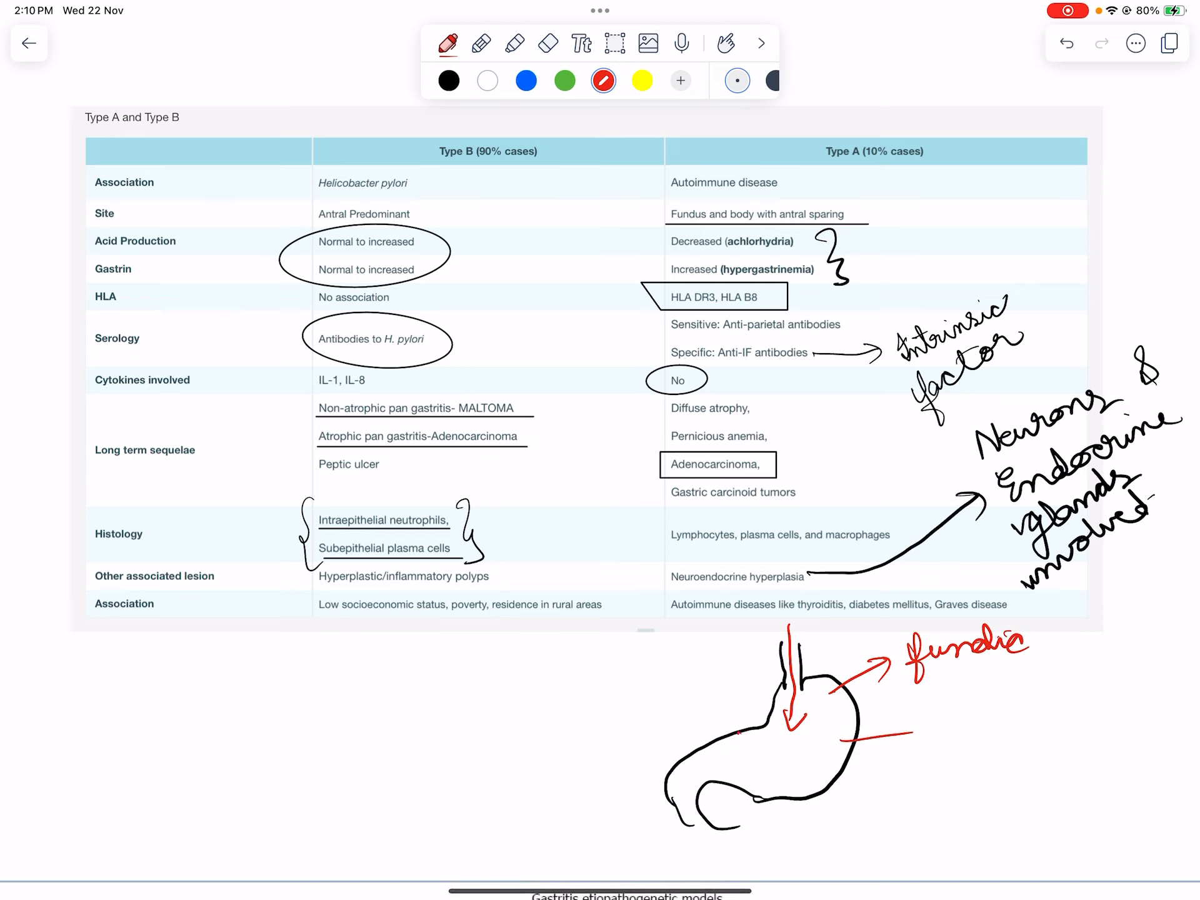
pyautogui.moveTo(741, 736)
pyautogui.mouseDown()
pyautogui.moveTo(760, 793)
pyautogui.moveTo(752, 779)
pyautogui.mouseUp()
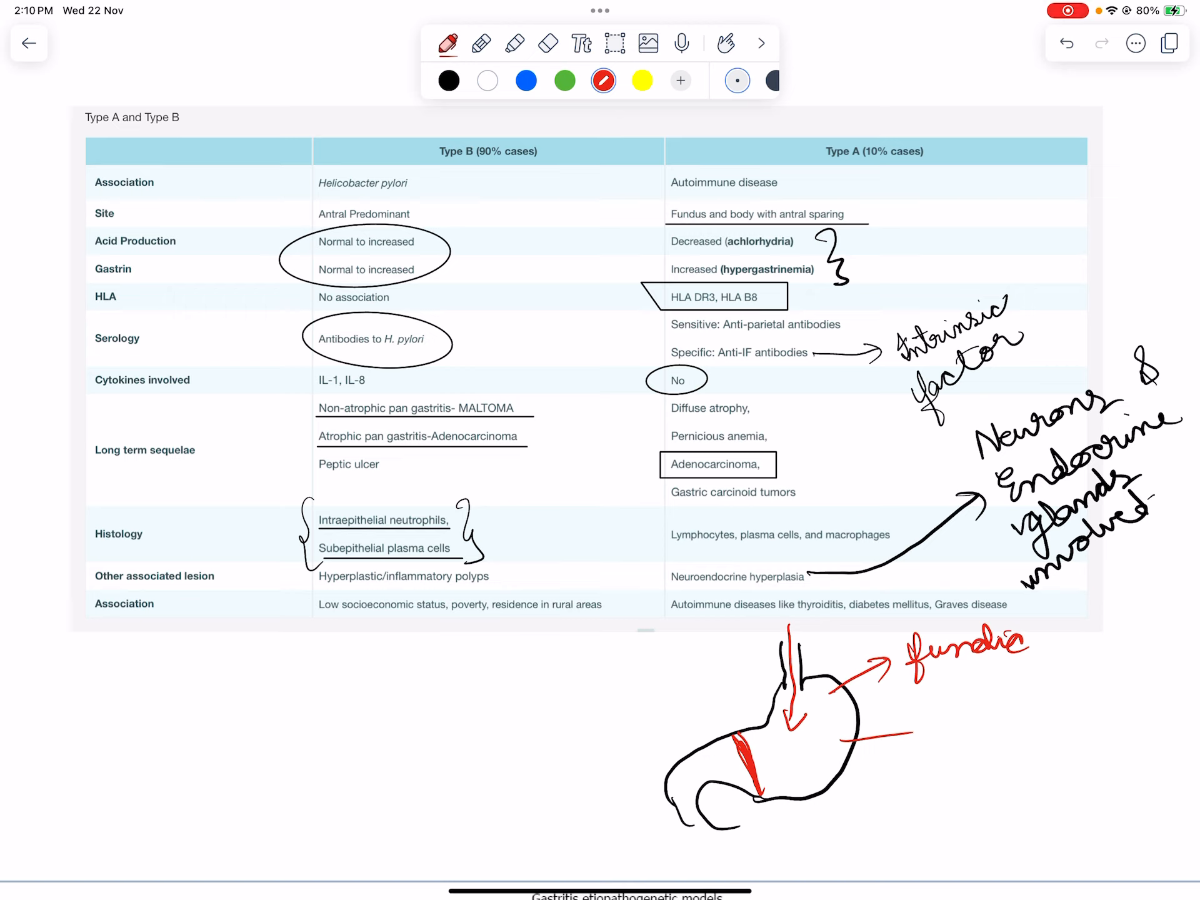
# - Draw a blue curve inside the stomach and shade its body with the green highlighter
pyautogui.click(526, 81)
pyautogui.moveTo(820, 705)
pyautogui.mouseDown()
pyautogui.moveTo(797, 751)
pyautogui.moveTo(807, 684)
pyautogui.moveTo(788, 698)
pyautogui.moveTo(815, 787)
pyautogui.moveTo(833, 787)
pyautogui.mouseUp()
pyautogui.click(514, 43)
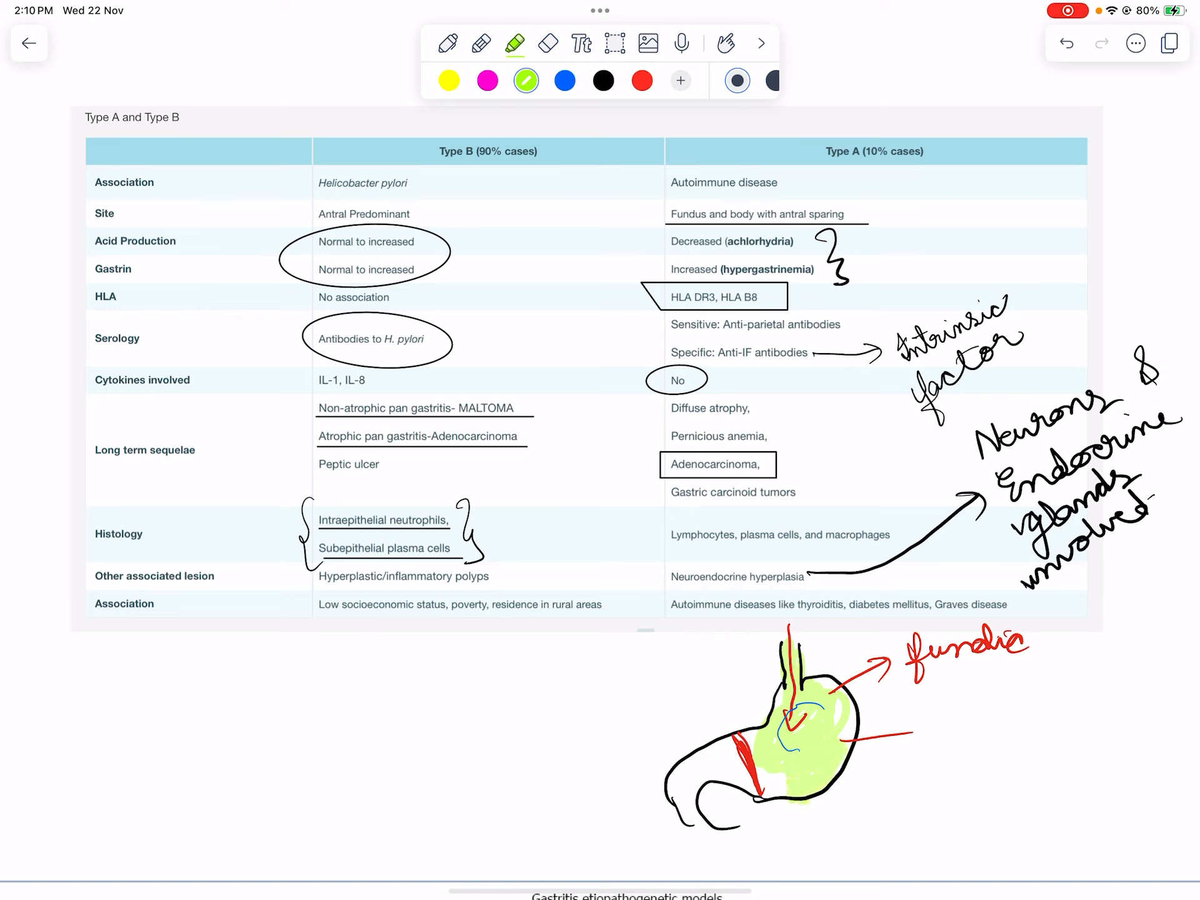
pyautogui.click(448, 43)
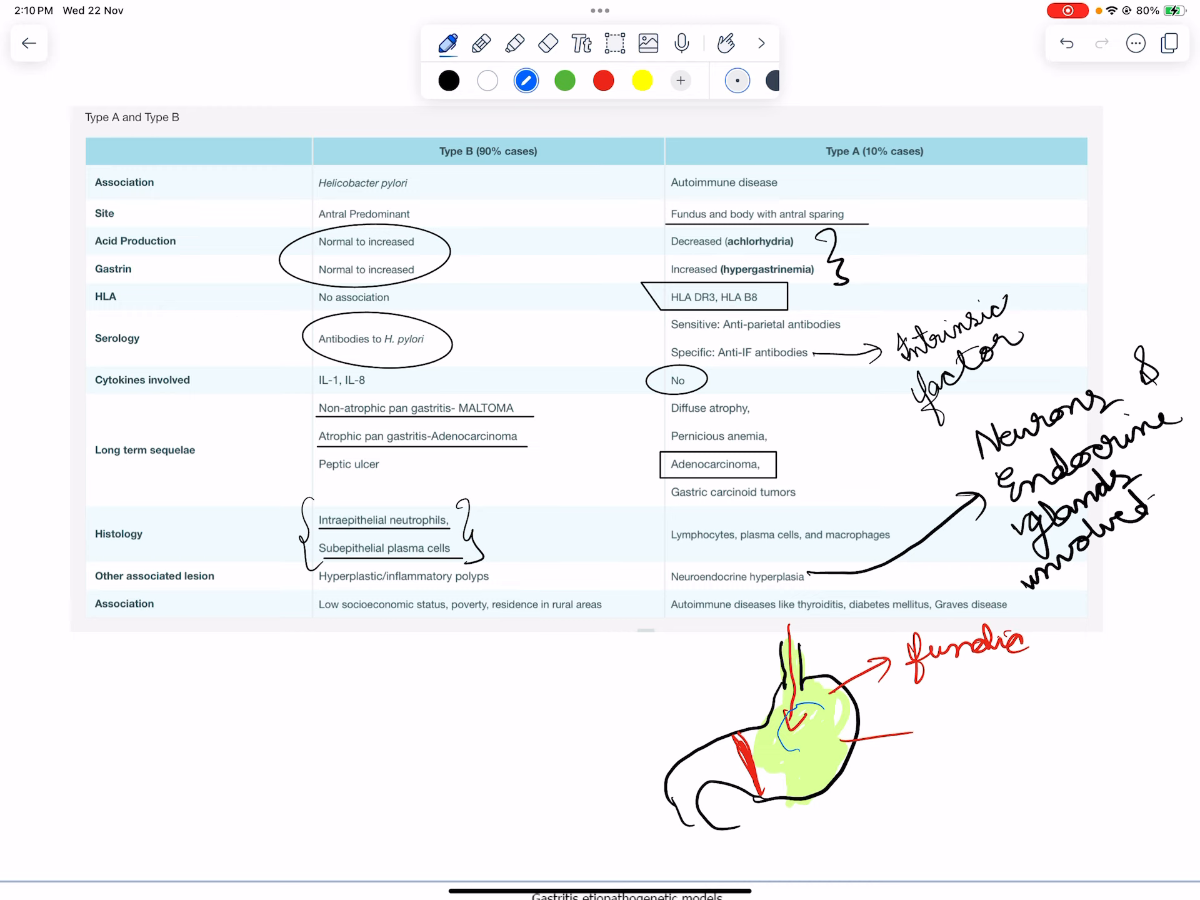
# - Add a blue arrow to 'Achlorhydria' with small down and up arrows beneath it
pyautogui.moveTo(847, 716)
pyautogui.mouseDown()
pyautogui.moveTo(917, 712)
pyautogui.moveTo(921, 726)
pyautogui.moveTo(1055, 688)
pyautogui.moveTo(1069, 702)
pyautogui.moveTo(1080, 670)
pyautogui.moveTo(1125, 680)
pyautogui.mouseUp()
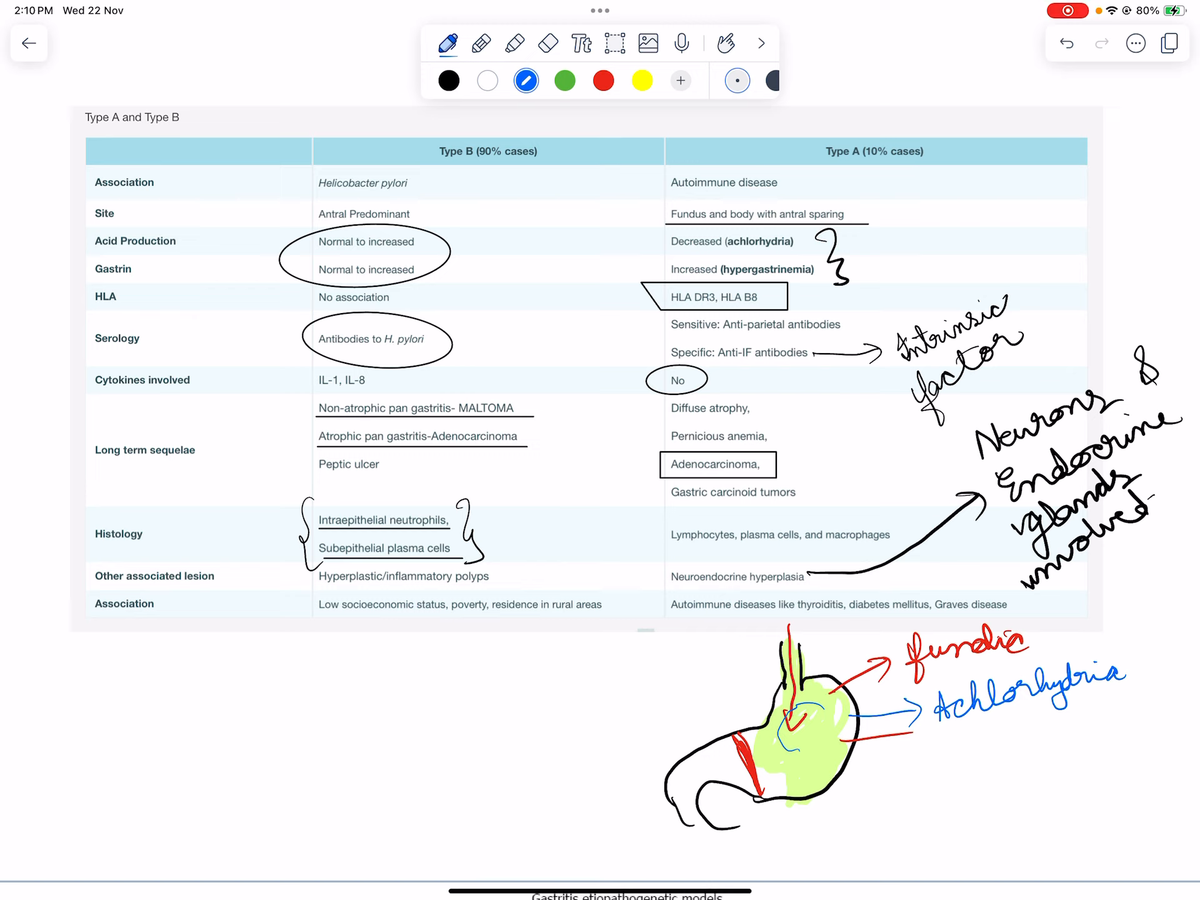
pyautogui.moveTo(1011, 711); pyautogui.dragTo(1031, 732)
pyautogui.moveTo(977, 789)
pyautogui.mouseDown()
pyautogui.moveTo(972, 764)
pyautogui.moveTo(1021, 787)
pyautogui.moveTo(1048, 750)
pyautogui.moveTo(1123, 737)
pyautogui.moveTo(1086, 734)
pyautogui.mouseUp()
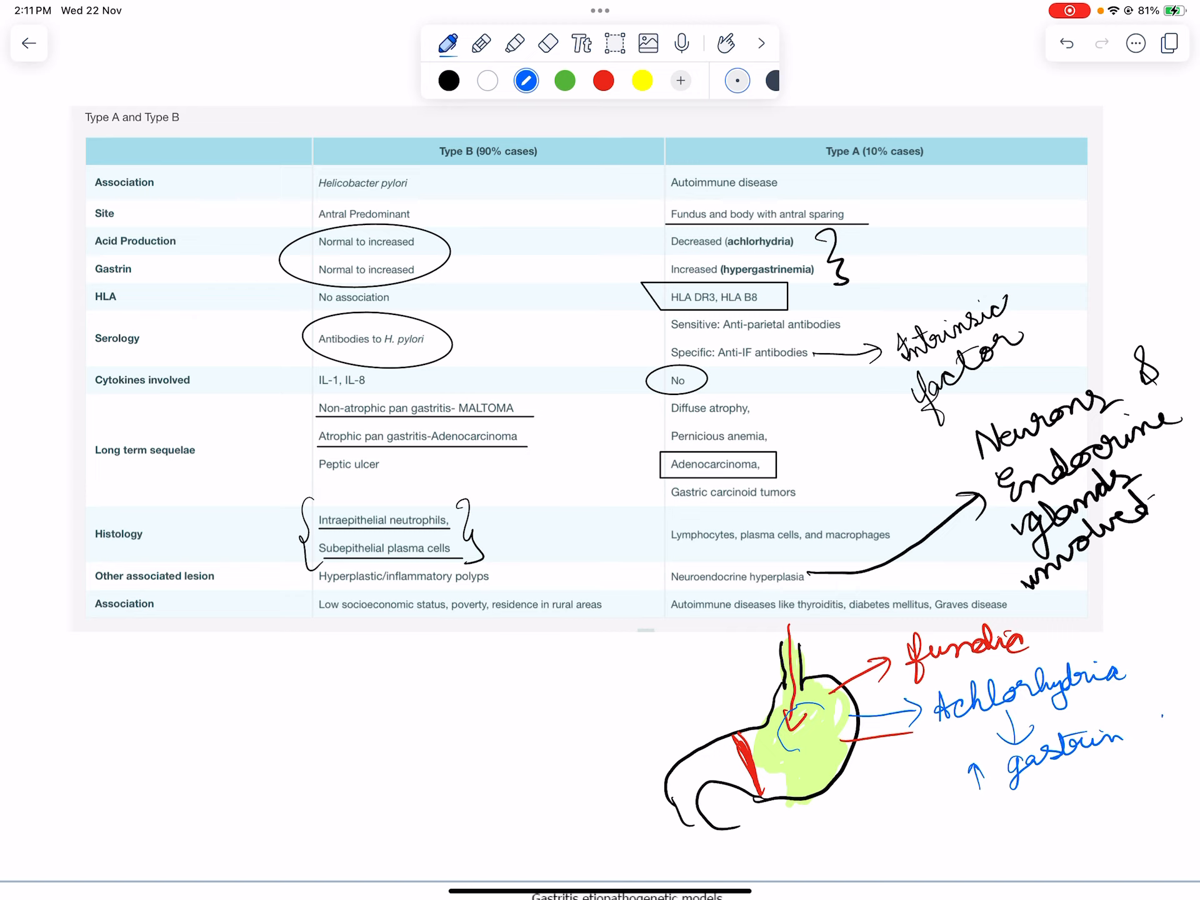
# - Draw two blue arrows pointing at the 'fundic' label
pyautogui.moveTo(1079, 614); pyautogui.dragTo(1039, 642)
pyautogui.moveTo(1125, 624); pyautogui.dragTo(1092, 656)
# - Add small blue arrows and notes after Diffuse atrophy, Pernicious anemia and Adenocarcinoma
pyautogui.moveTo(757, 407)
pyautogui.mouseDown()
pyautogui.moveTo(795, 408)
pyautogui.moveTo(785, 419)
pyautogui.moveTo(797, 436)
pyautogui.mouseUp()
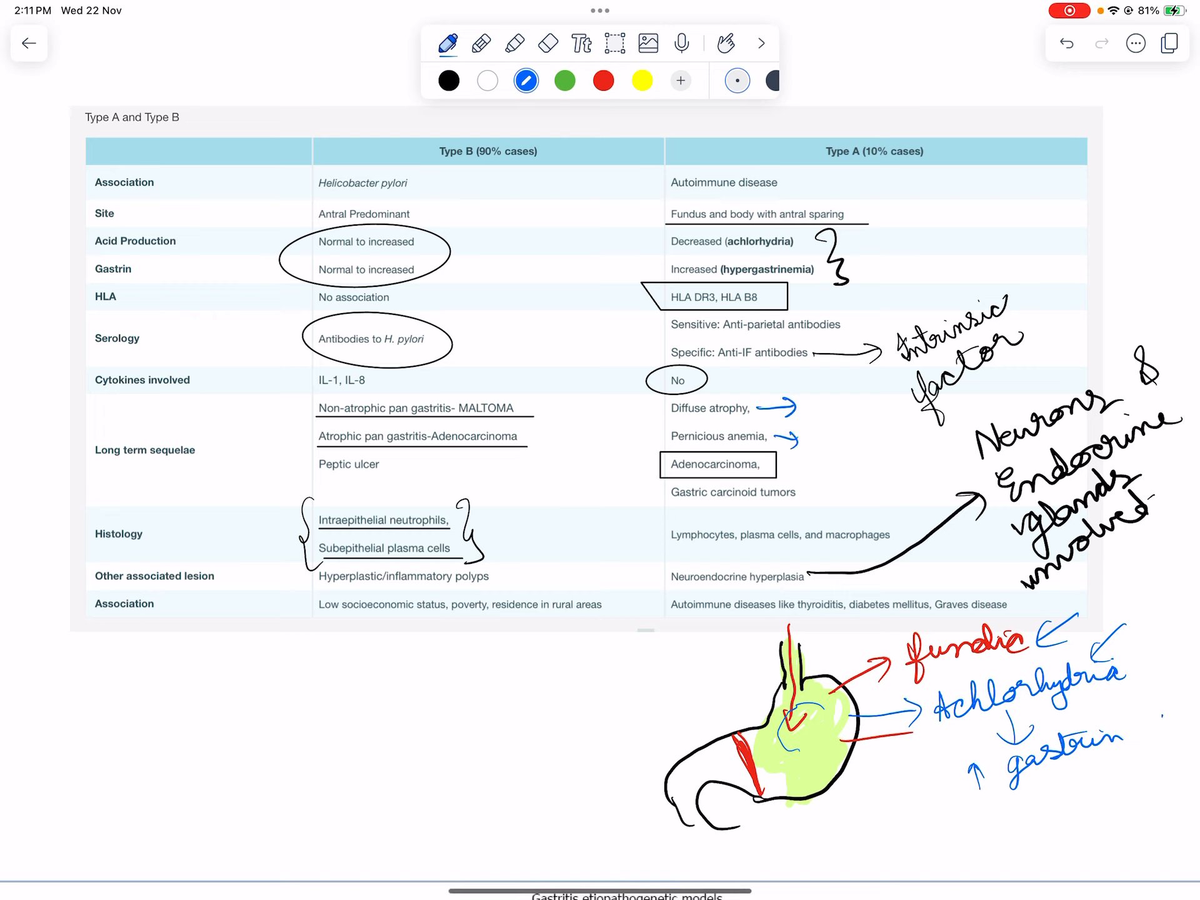
pyautogui.moveTo(814, 441); pyautogui.dragTo(826, 441)
pyautogui.moveTo(827, 435); pyautogui.dragTo(836, 441)
pyautogui.moveTo(771, 468)
pyautogui.mouseDown()
pyautogui.moveTo(809, 469)
pyautogui.moveTo(799, 476)
pyautogui.mouseUp()
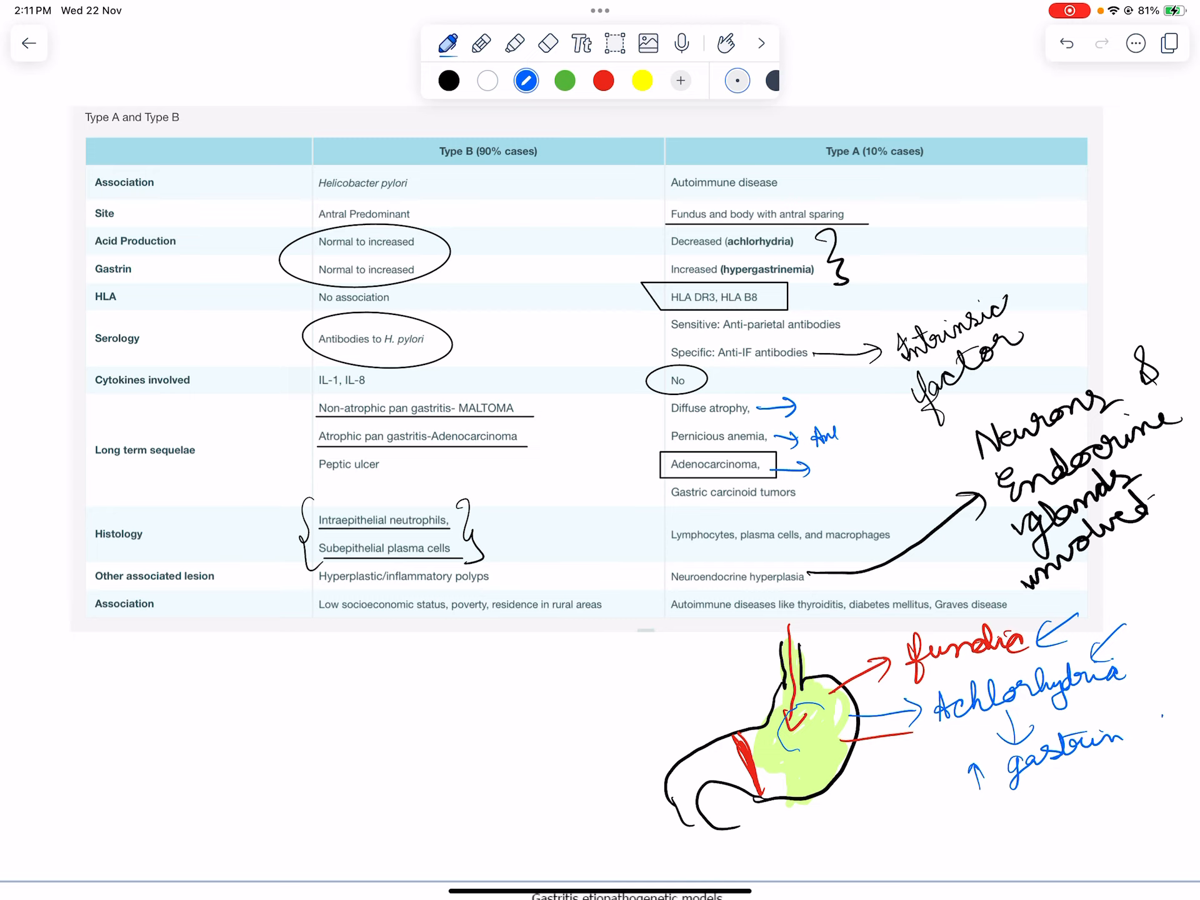
# - Underline Gastric carcinoid tumors, the lymphocytes/plasma cells/macrophages row and Neuroendocrine hyperplasia in blue
pyautogui.moveTo(668, 507); pyautogui.dragTo(801, 504)
pyautogui.moveTo(673, 547); pyautogui.dragTo(893, 547)
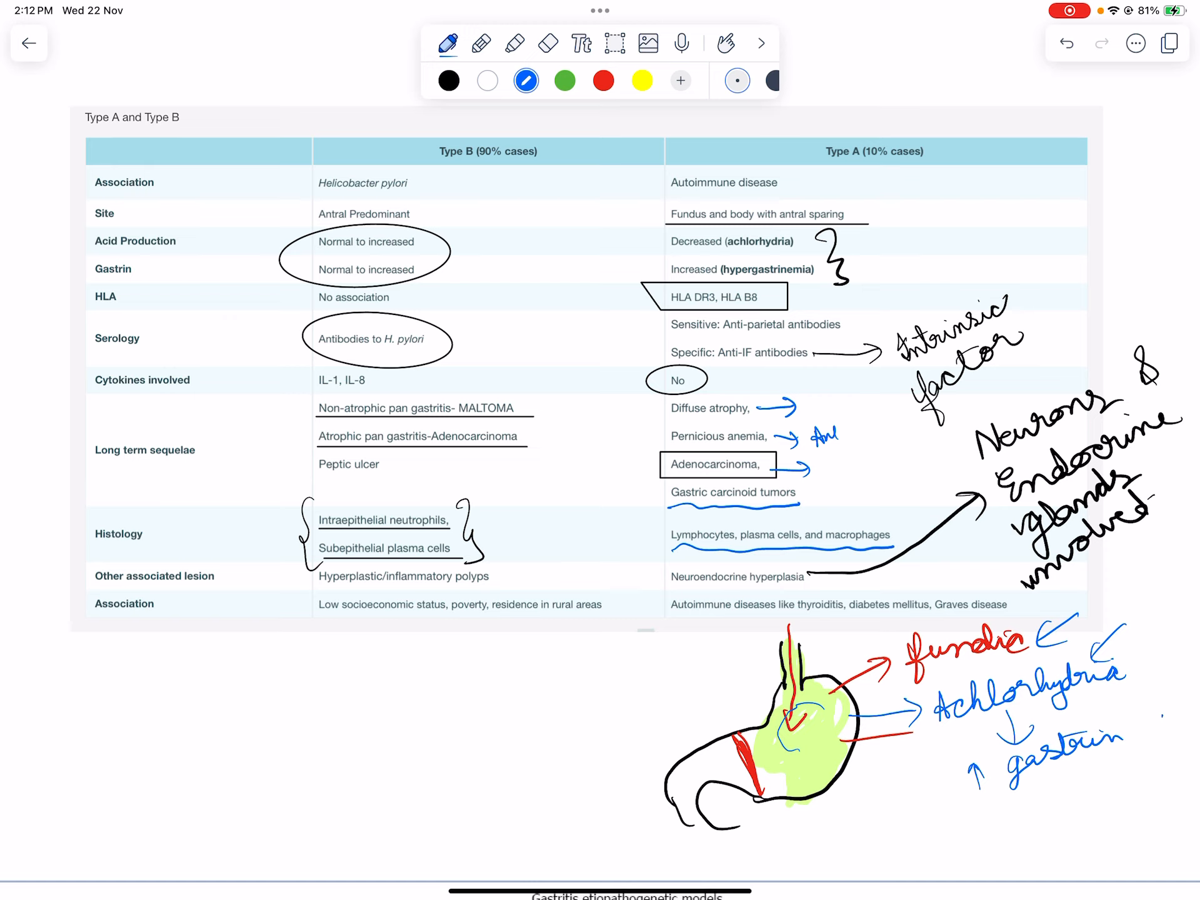
pyautogui.moveTo(673, 591); pyautogui.dragTo(828, 592)
# - Arrow hypergastrinemia to the gastrin note, circle Gastric carcinoid tumors, and link underlined autoimmune diseases to HLA DR3, HLA B8
pyautogui.moveTo(823, 272)
pyautogui.mouseDown()
pyautogui.moveTo(934, 250)
pyautogui.moveTo(934, 260)
pyautogui.moveTo(968, 227)
pyautogui.moveTo(1066, 212)
pyautogui.moveTo(1026, 212)
pyautogui.moveTo(959, 180)
pyautogui.moveTo(988, 172)
pyautogui.mouseUp()
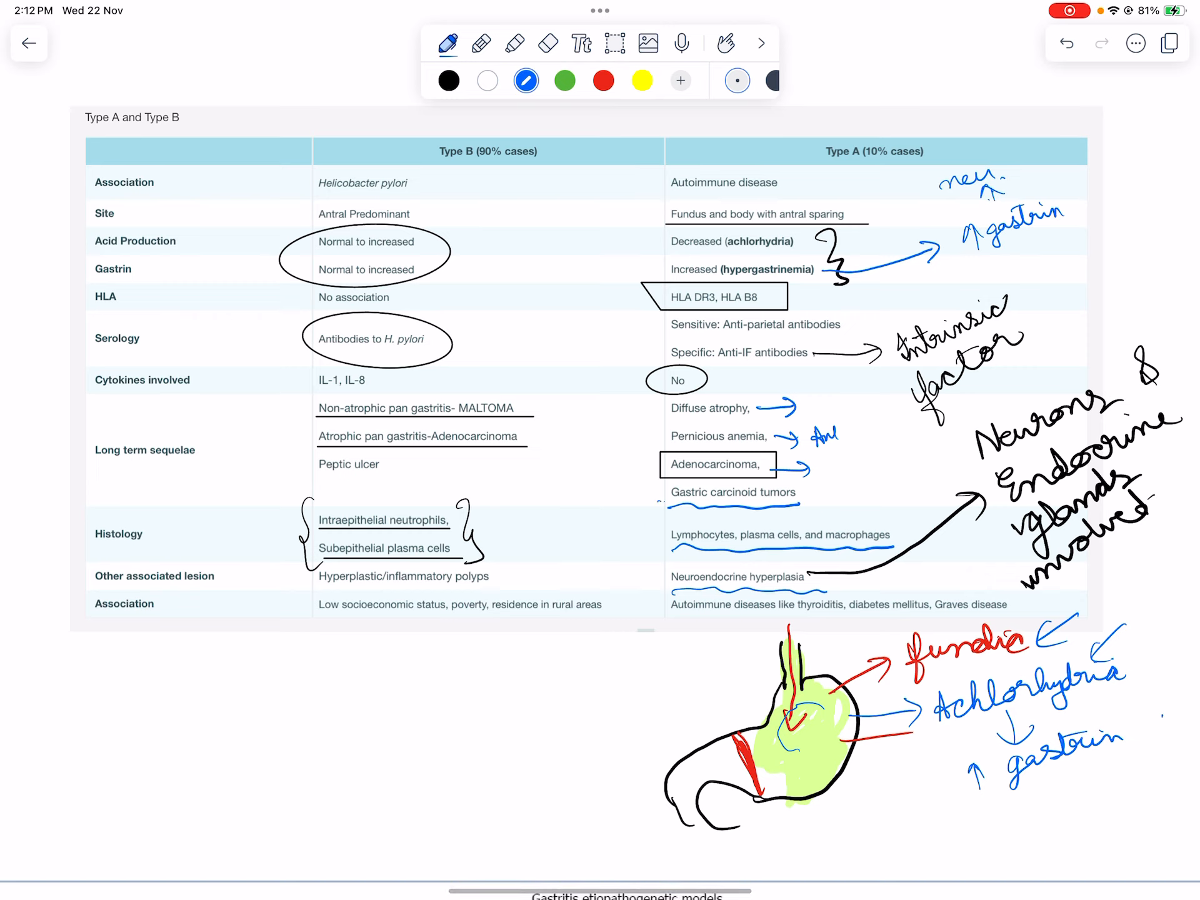
pyautogui.moveTo(658, 504); pyautogui.dragTo(656, 501)
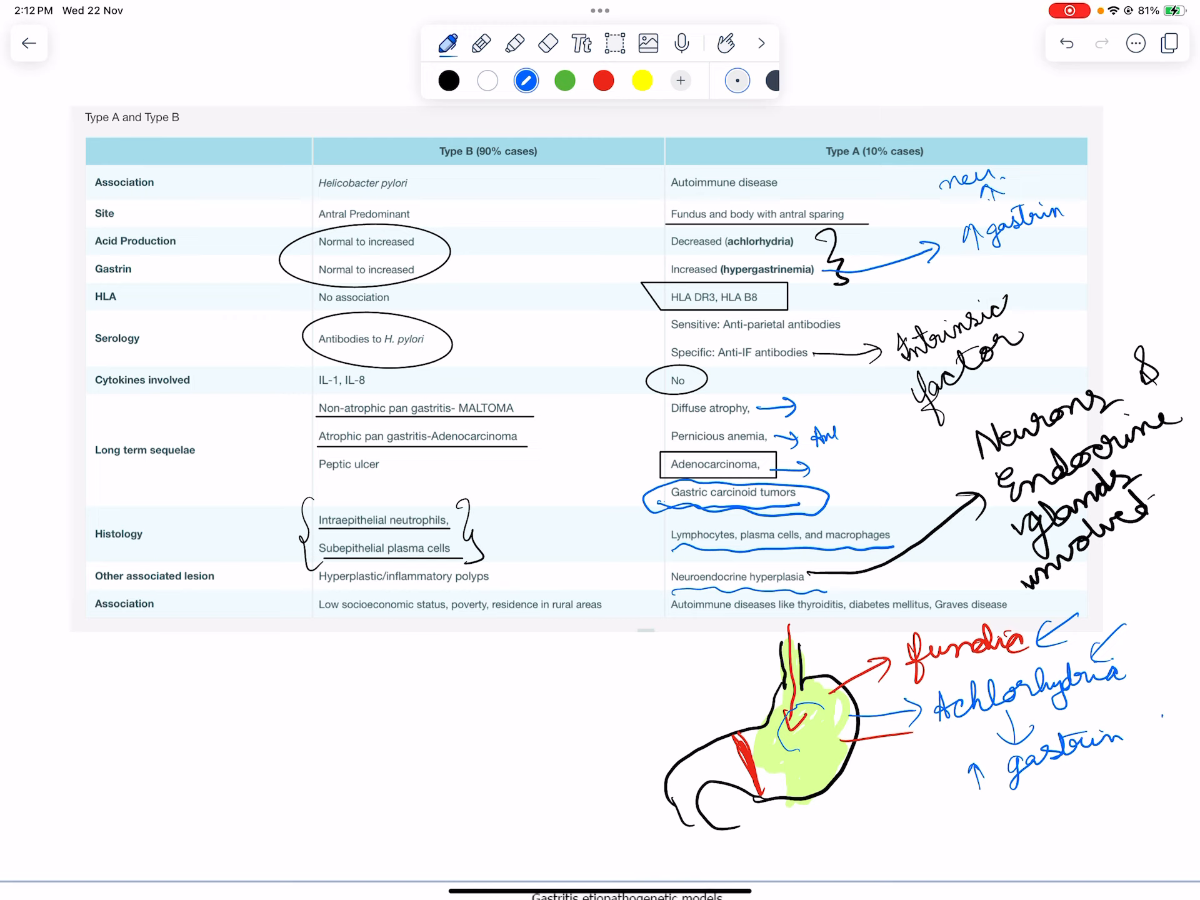
pyautogui.moveTo(791, 618); pyautogui.dragTo(1015, 616)
pyautogui.moveTo(671, 603); pyautogui.dragTo(652, 299)
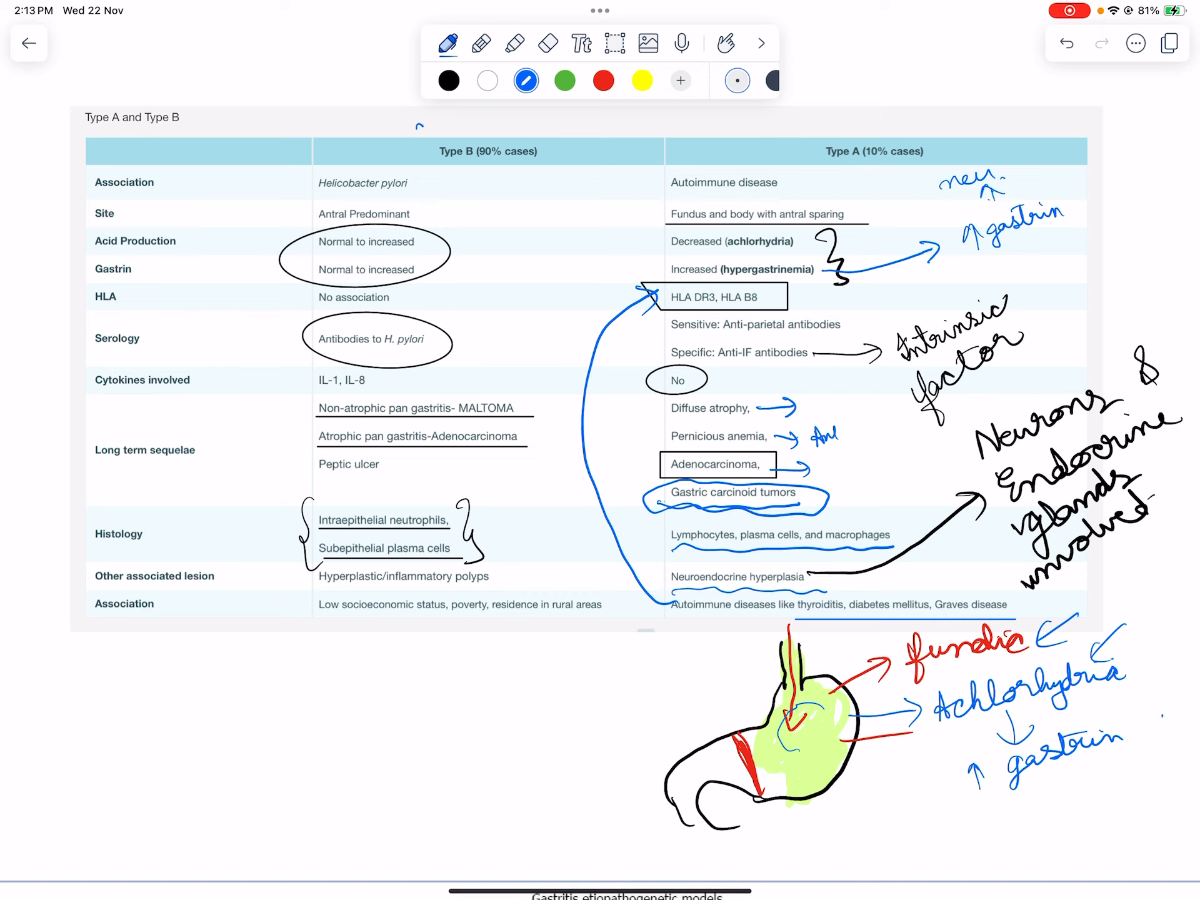
# - Handwrite 'Poor' in blue above the Type B heading, underlined with an arrow
pyautogui.moveTo(414, 143); pyautogui.dragTo(441, 134)
pyautogui.moveTo(281, 127)
pyautogui.mouseDown()
pyautogui.moveTo(292, 151)
pyautogui.moveTo(319, 148)
pyautogui.moveTo(365, 120)
pyautogui.mouseUp()
pyautogui.moveTo(286, 173); pyautogui.dragTo(373, 127)
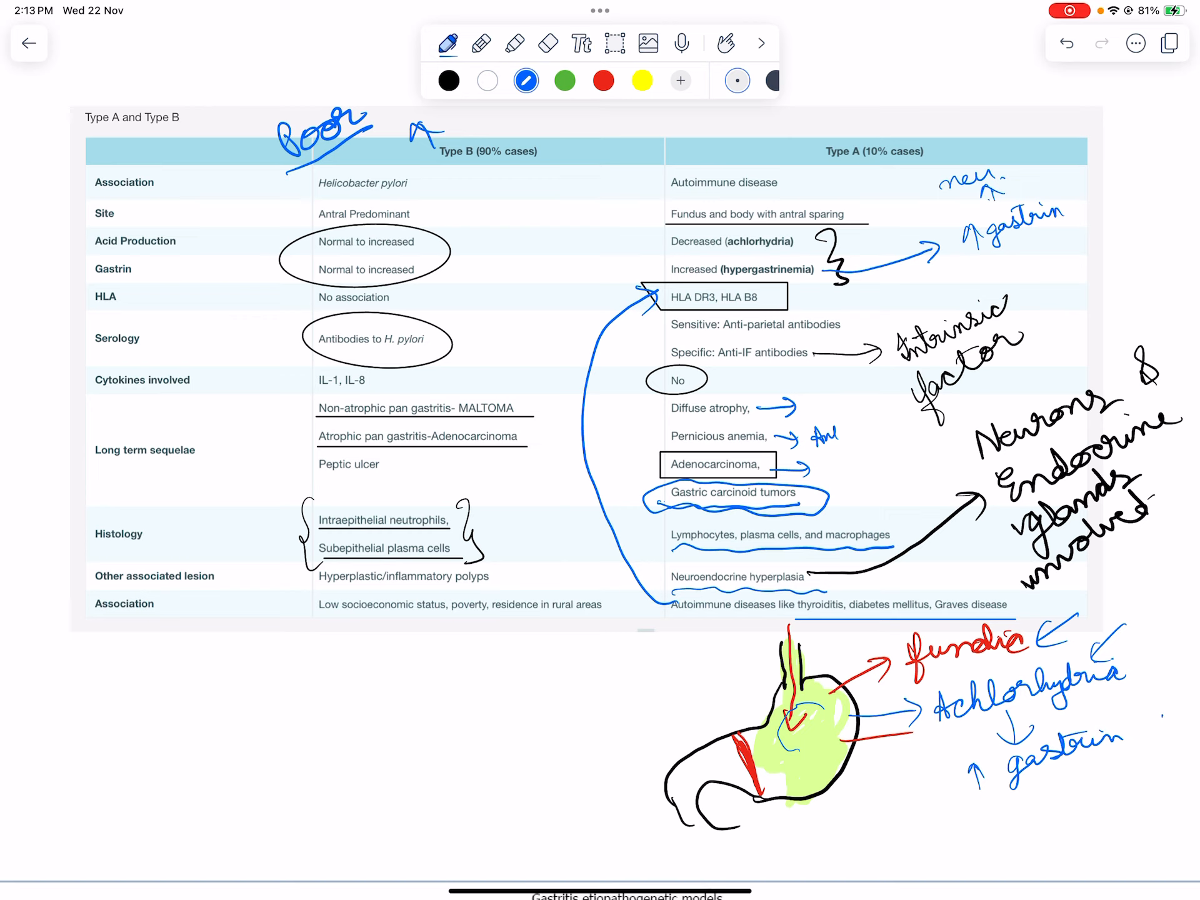
# - Circle the antrum of the stomach sketch and label it 'Type B' with an arrow
pyautogui.moveTo(708, 738); pyautogui.dragTo(722, 749)
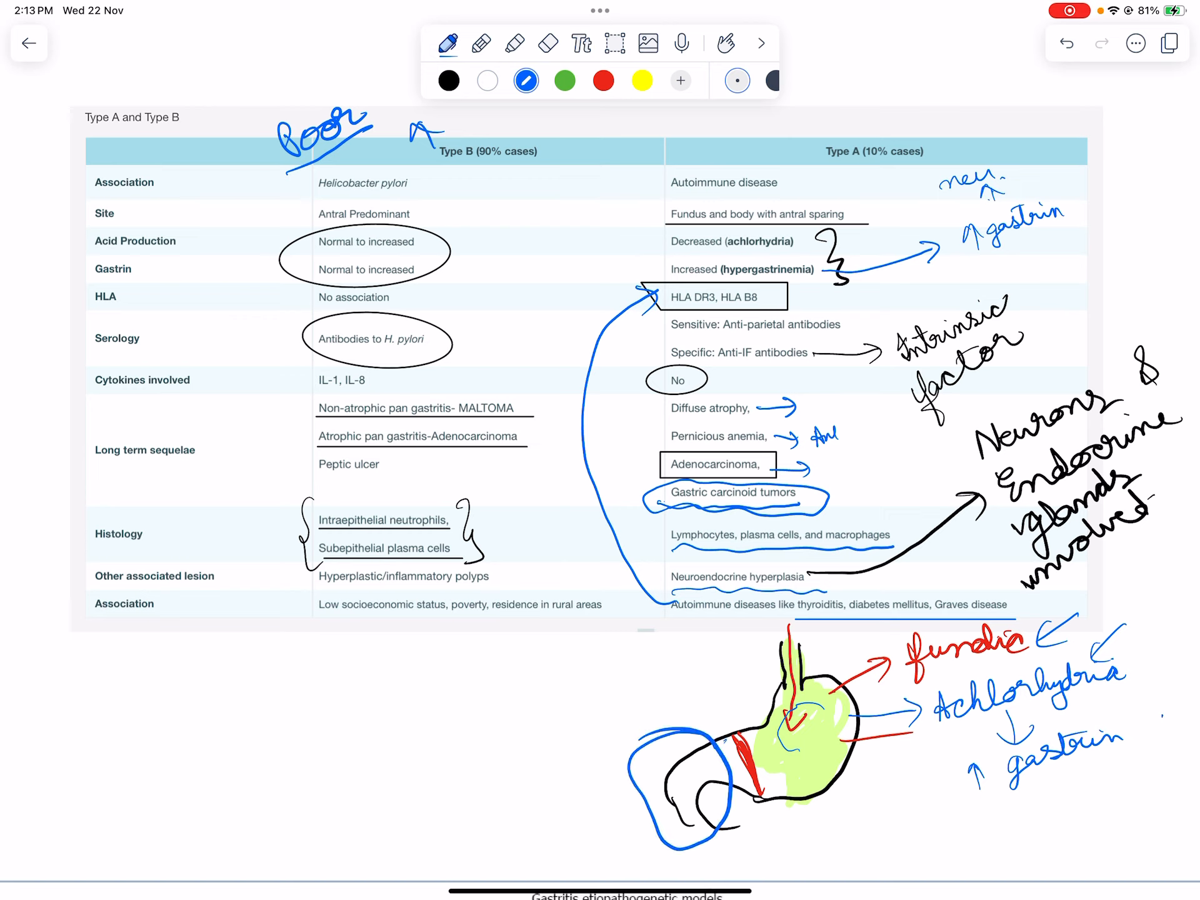
pyautogui.moveTo(630, 750); pyautogui.dragTo(600, 722)
pyautogui.moveTo(483, 722)
pyautogui.mouseDown()
pyautogui.moveTo(516, 713)
pyautogui.moveTo(553, 732)
pyautogui.moveTo(576, 703)
pyautogui.moveTo(619, 693)
pyautogui.mouseUp()
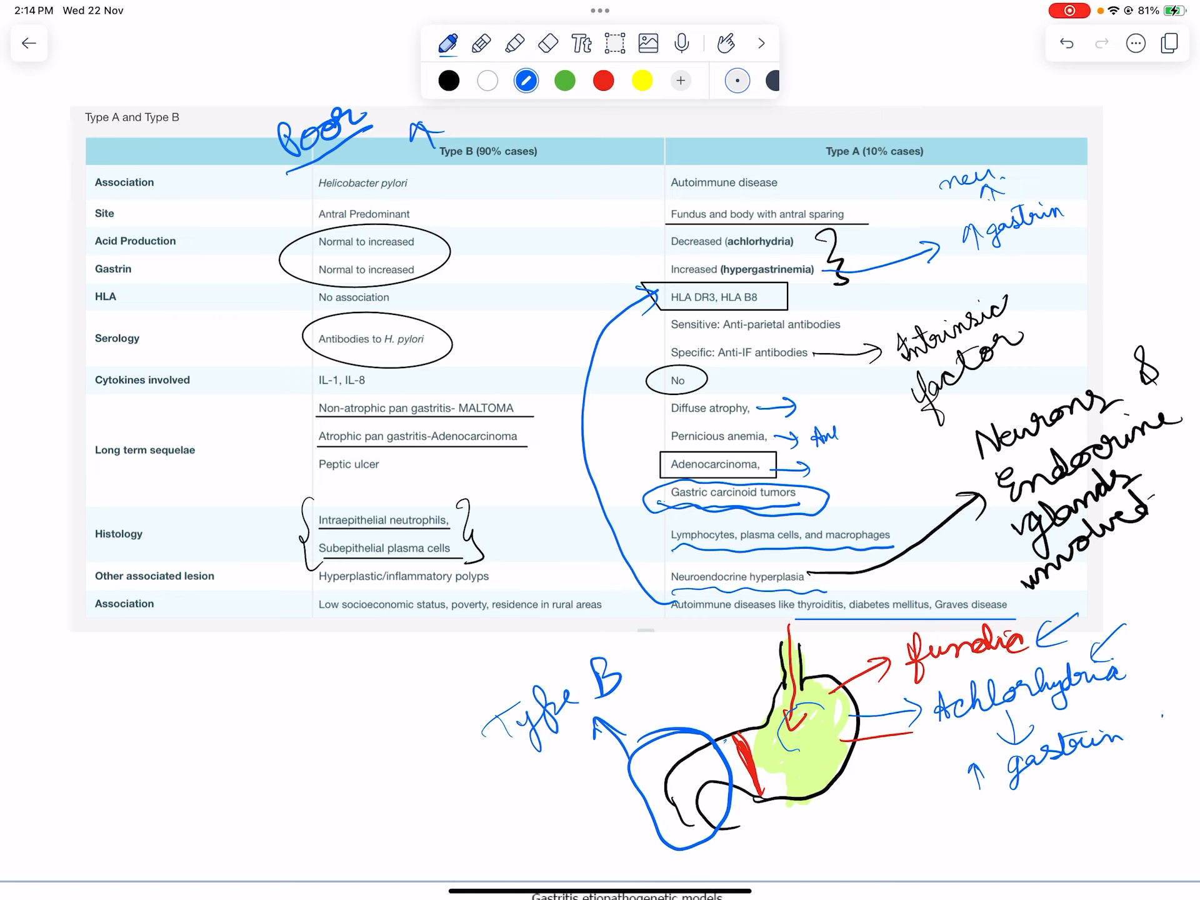
# - Underline 'increased' in Type B acid production and bracket the Type A rows down to hypergastrinemia
pyautogui.moveTo(371, 249); pyautogui.dragTo(418, 250)
pyautogui.moveTo(657, 181); pyautogui.dragTo(672, 270)
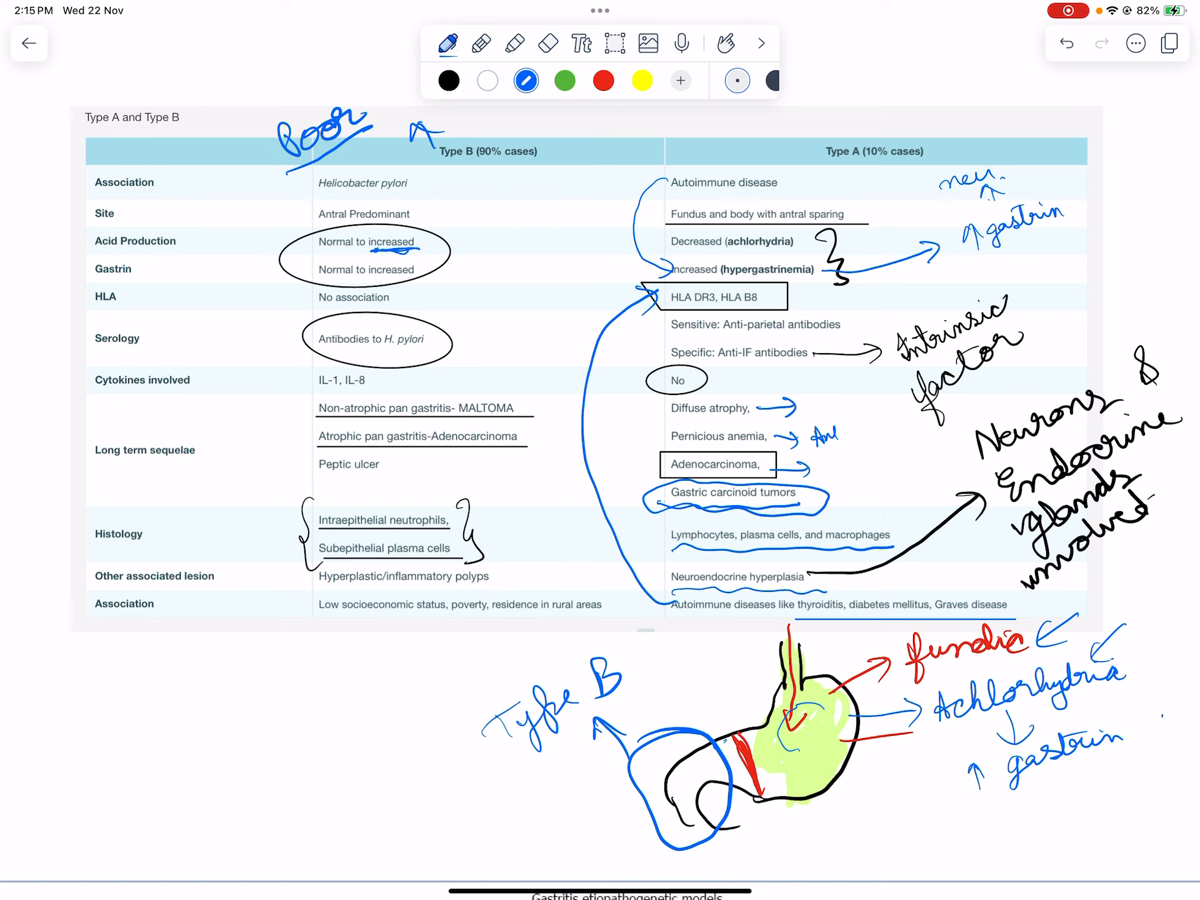
# - Brace the 'Normal to increased' oval, underline Antibodies to H. pylori and circle IL-1, IL-8
pyautogui.moveTo(450, 214); pyautogui.dragTo(464, 270)
pyautogui.moveTo(322, 355); pyautogui.dragTo(431, 356)
pyautogui.moveTo(375, 367); pyautogui.dragTo(371, 370)
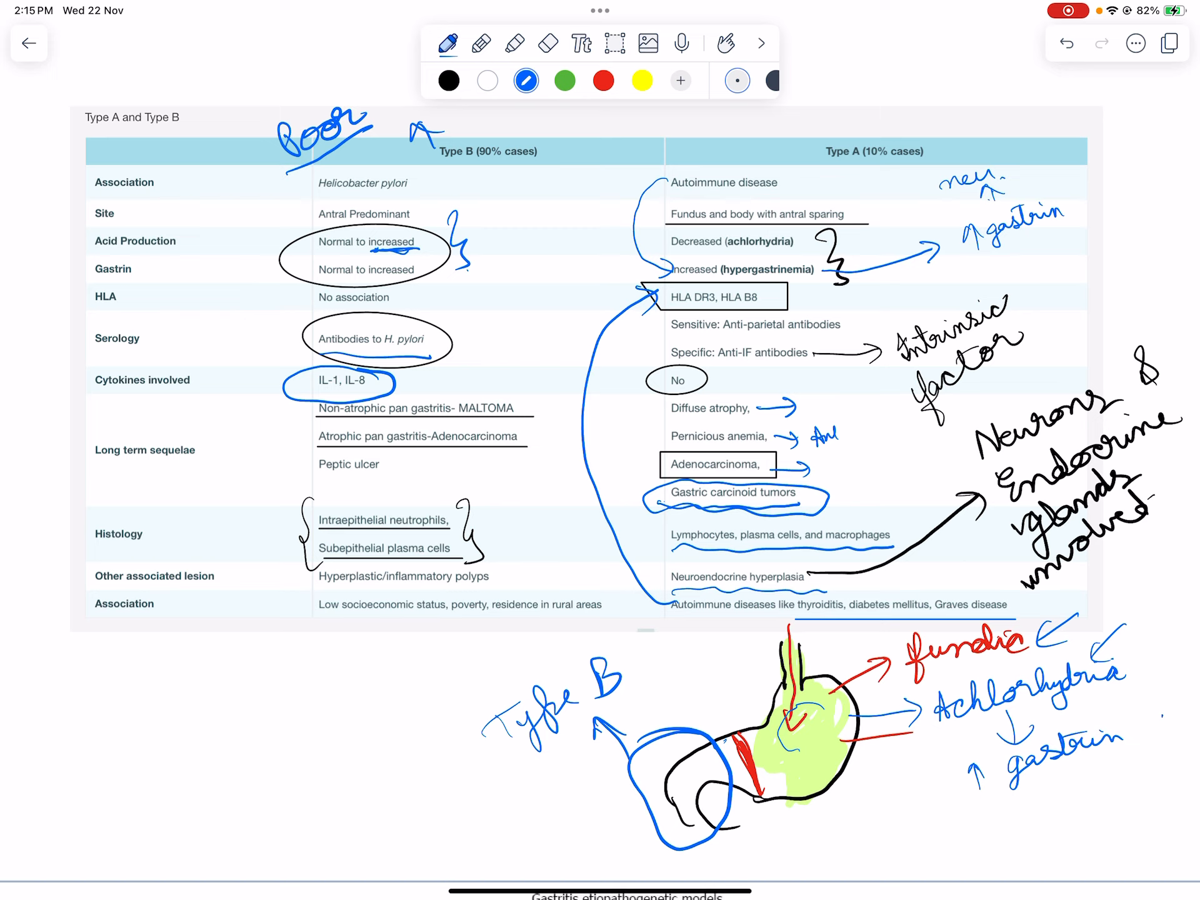
# - Trace thin blue lines along the stomach sketch and underline Adenocarcinoma and Non-atrophic pan gastritis
pyautogui.moveTo(634, 721); pyautogui.dragTo(759, 651)
pyautogui.moveTo(638, 736)
pyautogui.mouseDown()
pyautogui.moveTo(668, 806)
pyautogui.moveTo(713, 828)
pyautogui.moveTo(844, 783)
pyautogui.mouseUp()
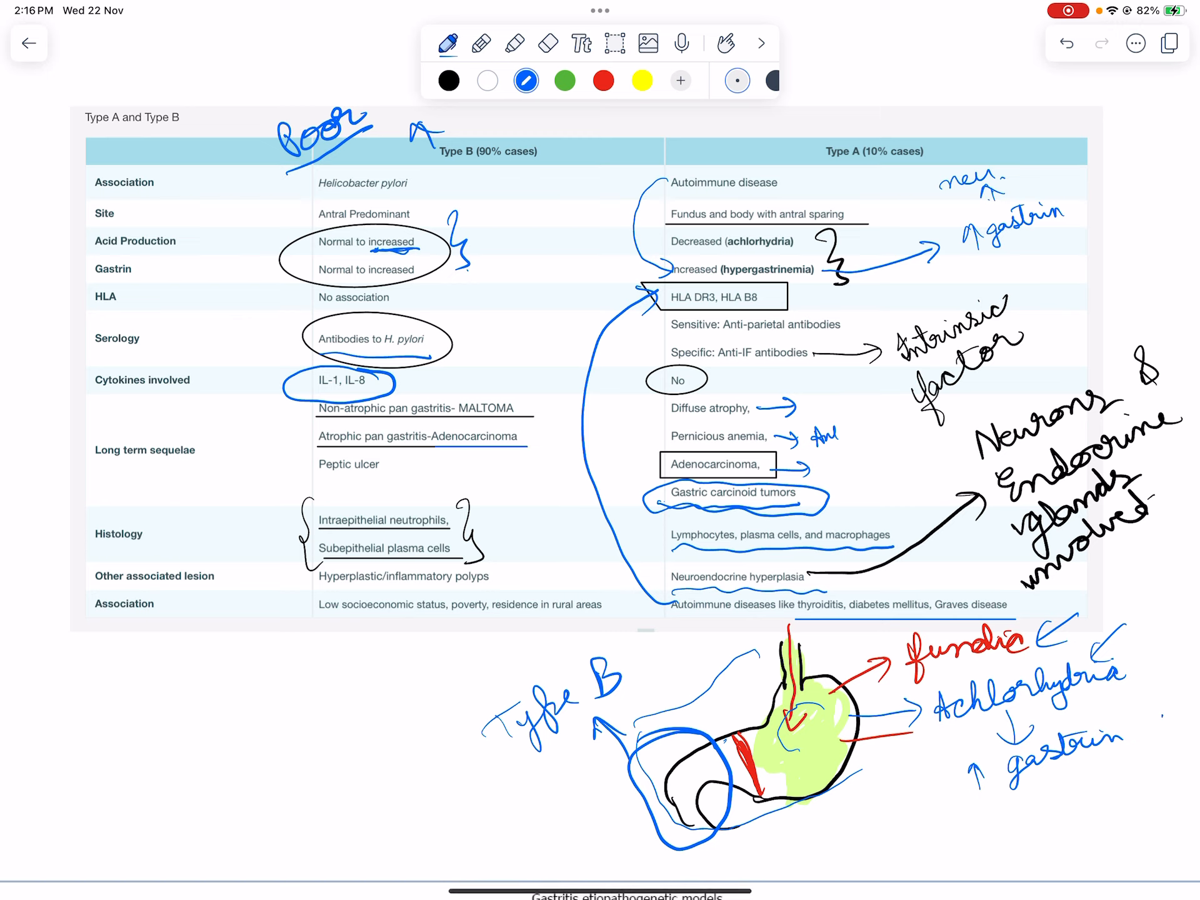
pyautogui.moveTo(431, 451); pyautogui.dragTo(521, 445)
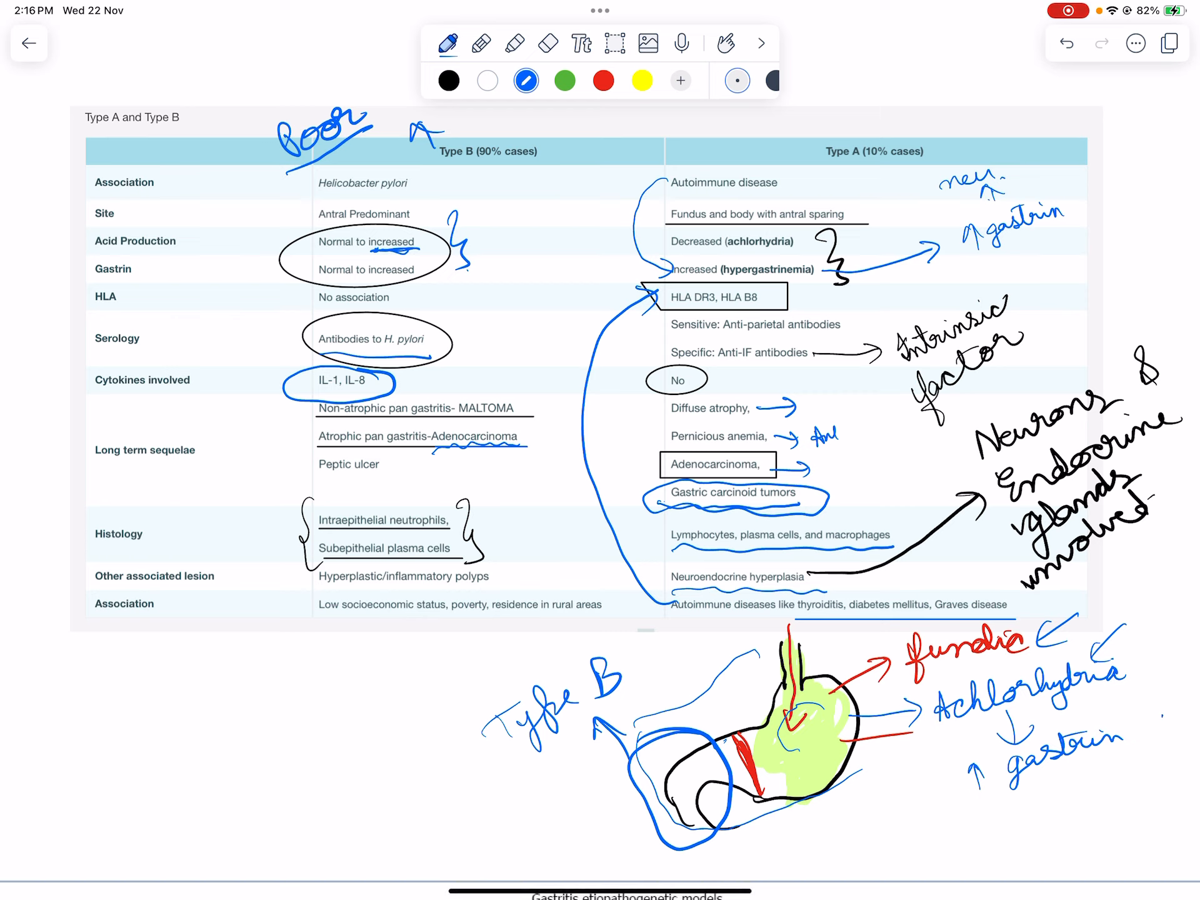
pyautogui.moveTo(322, 418); pyautogui.dragTo(525, 422)
# - Brace the acid oval and MALTOMA/Adenocarcinoma rows, and underline the polyps and low socioeconomic status rows
pyautogui.moveTo(278, 231); pyautogui.dragTo(281, 286)
pyautogui.moveTo(536, 391); pyautogui.dragTo(556, 458)
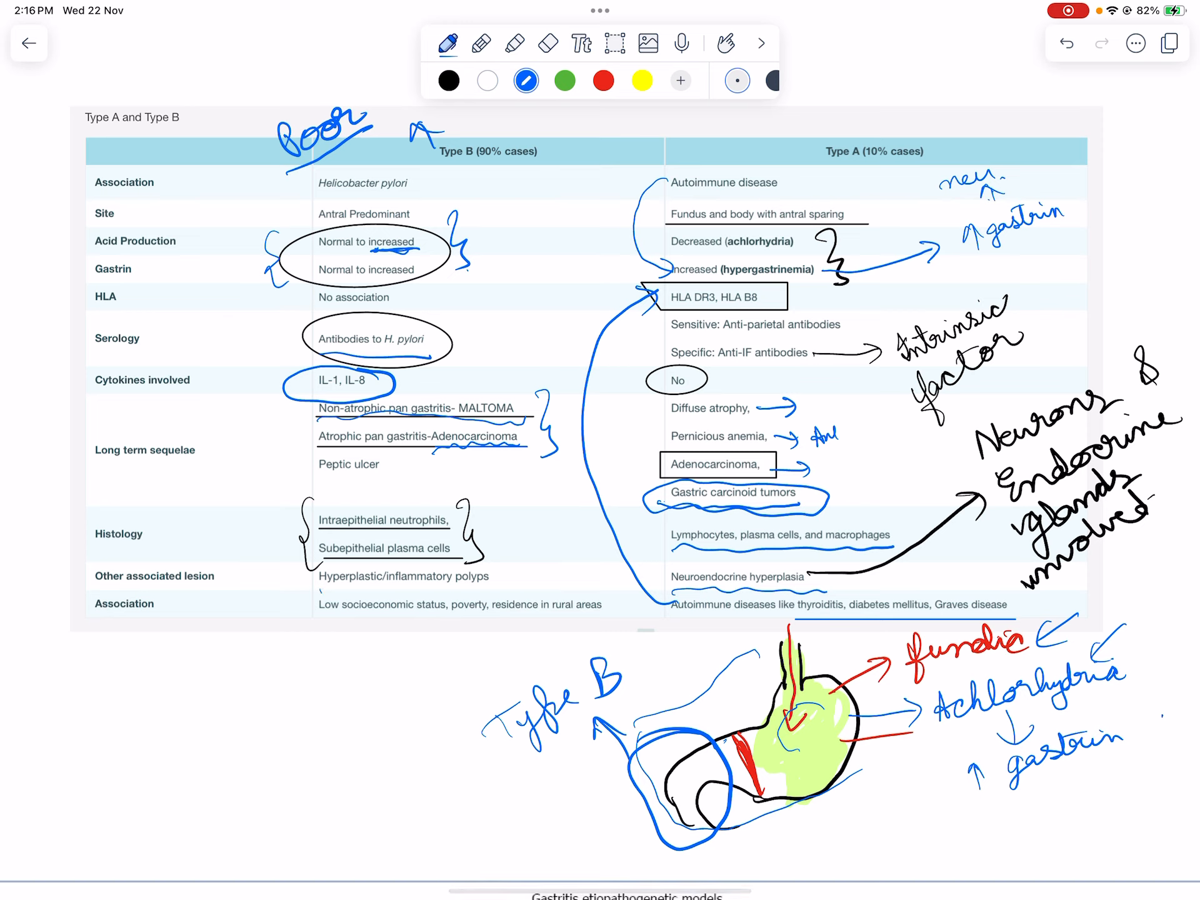
pyautogui.moveTo(318, 590); pyautogui.dragTo(511, 594)
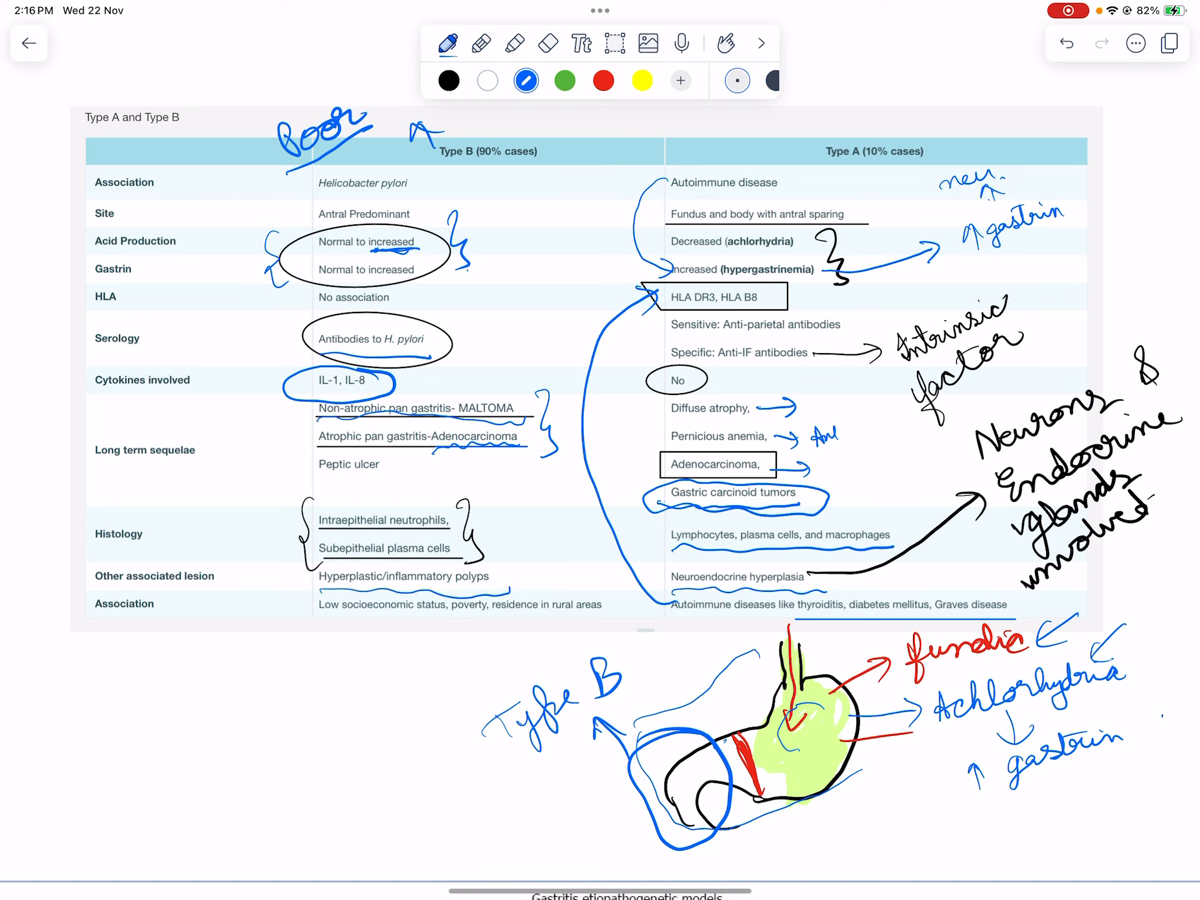
pyautogui.moveTo(317, 623); pyautogui.dragTo(605, 622)
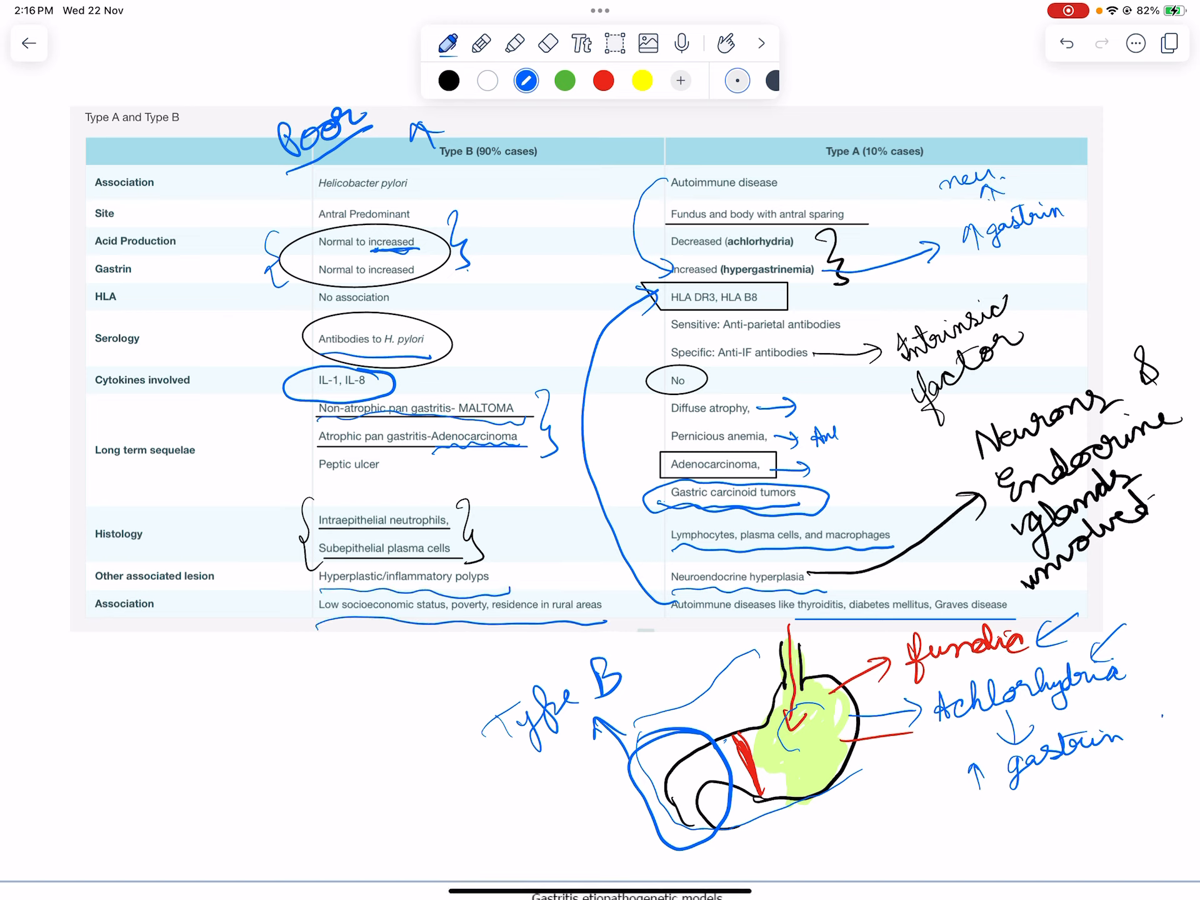